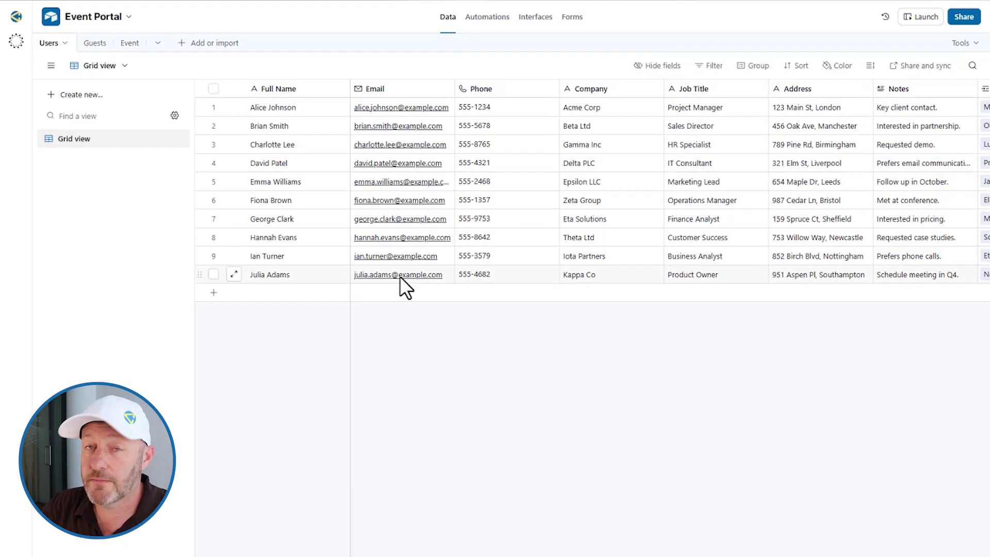
- Look through the Guests records, then view the Event table's Royal Gala: capacity 40, 19 confirmed
left_click(96, 43)
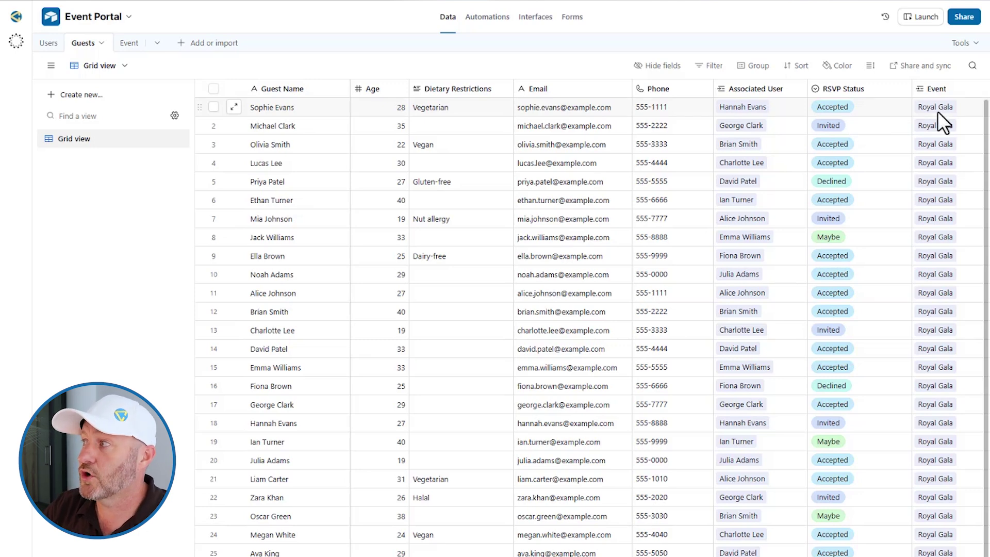
scroll(895, 123, "down", 2)
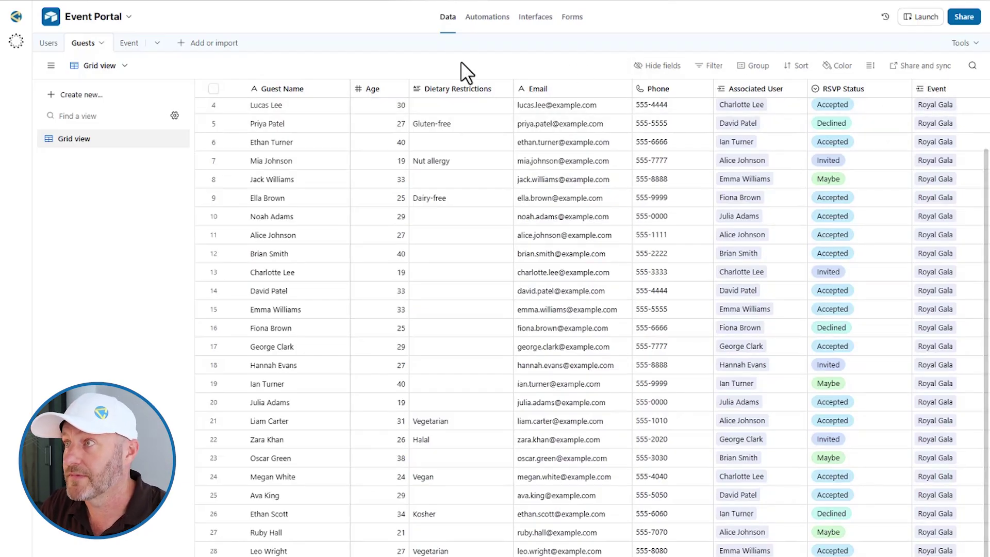
left_click(129, 47)
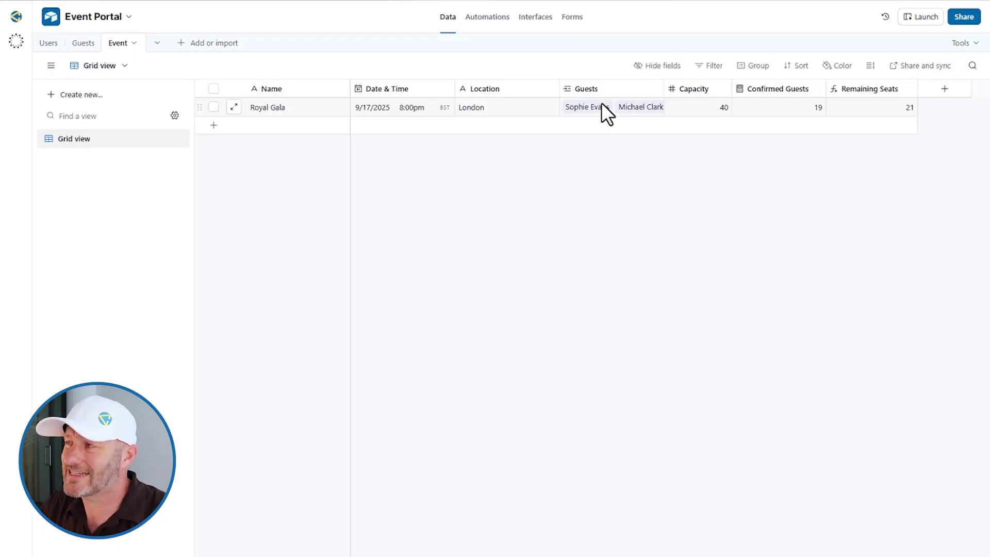
left_click(698, 111)
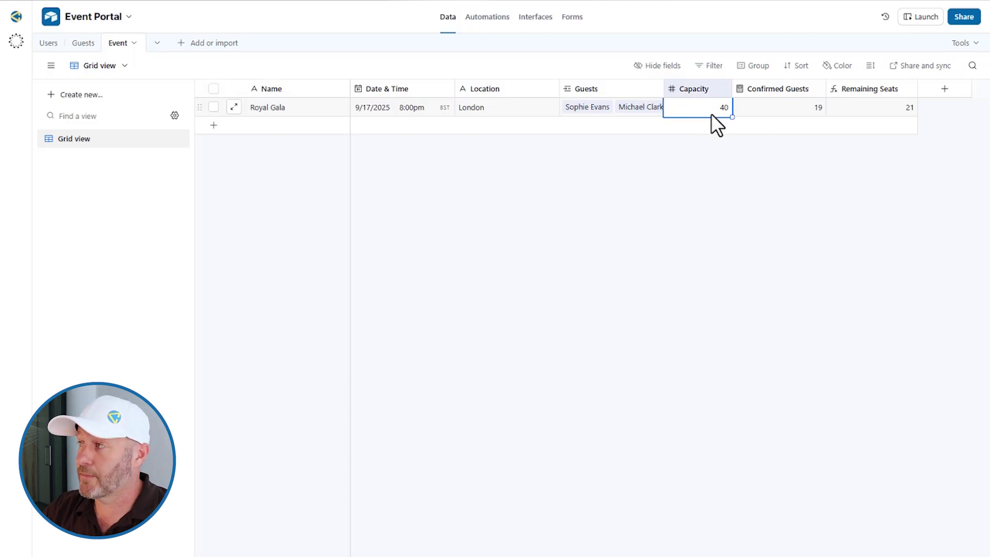
left_click(768, 108)
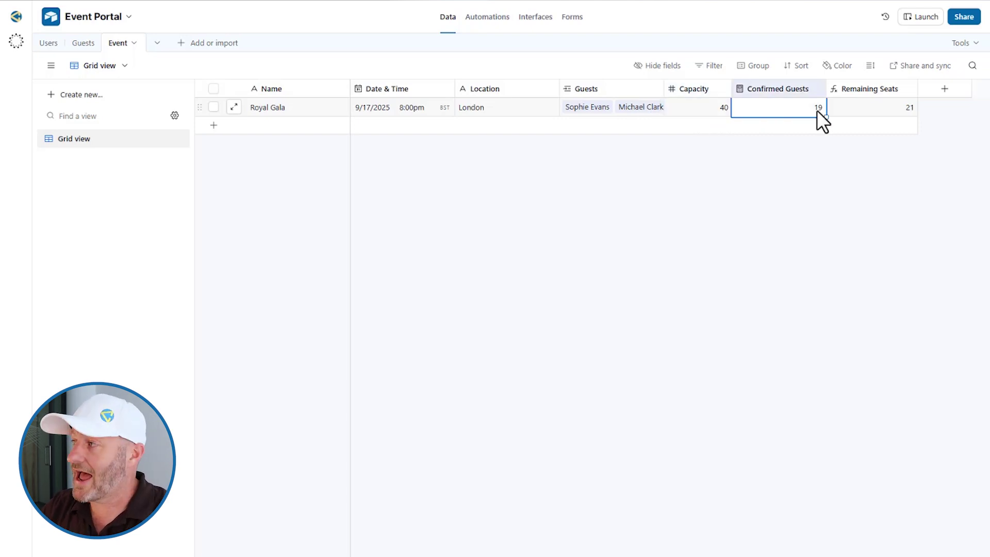
left_click(852, 108)
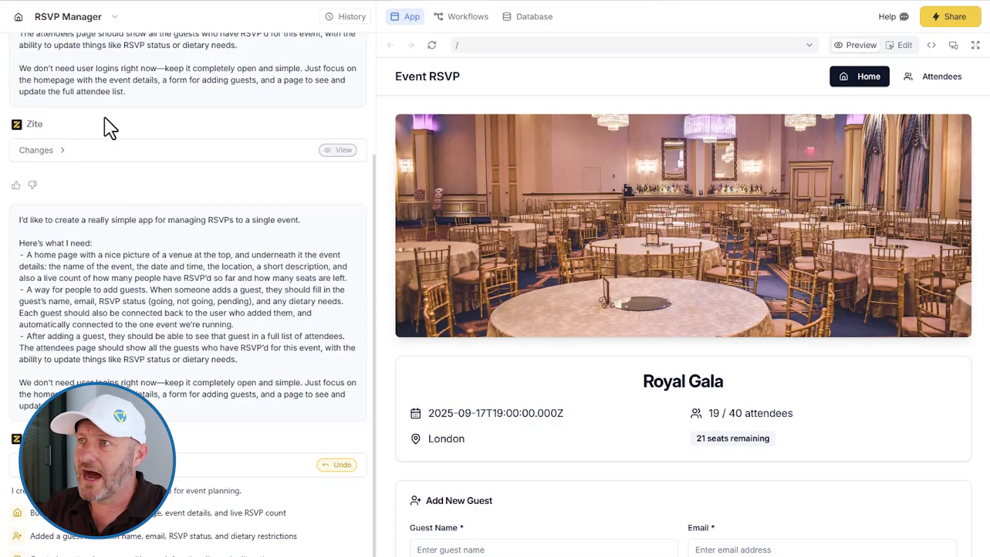
scroll(106, 118, "up", 3)
scroll(121, 172, "down", 3)
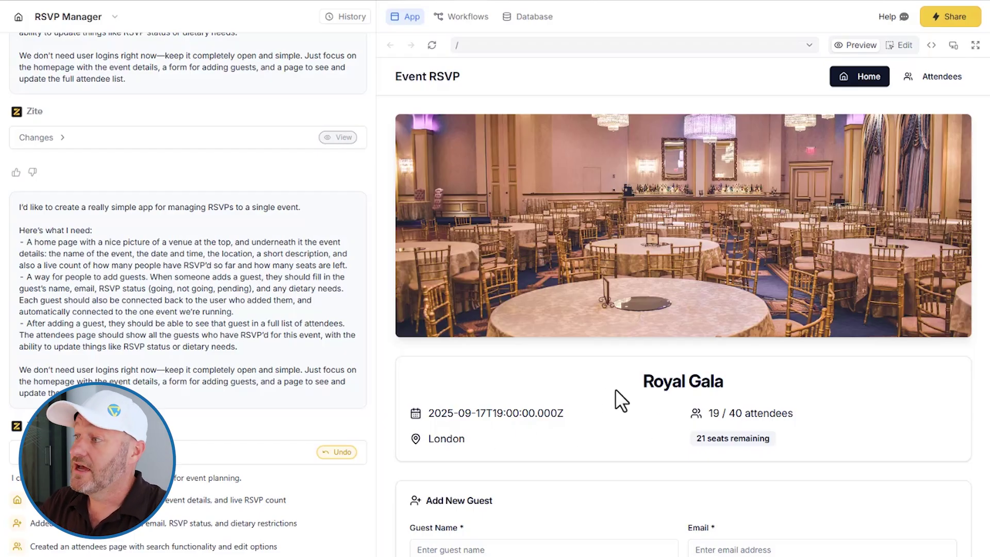
left_click_drag(635, 379, 804, 434)
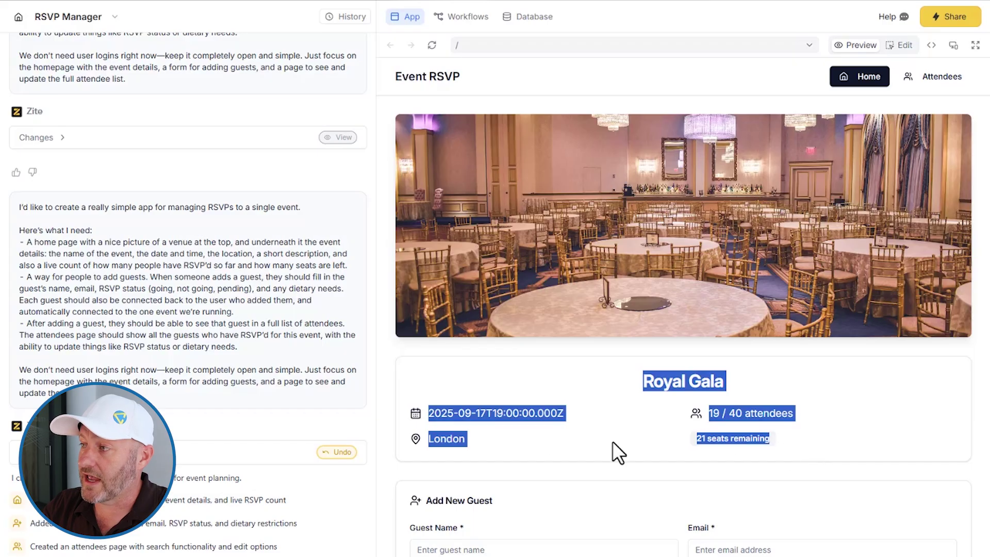
left_click(484, 416)
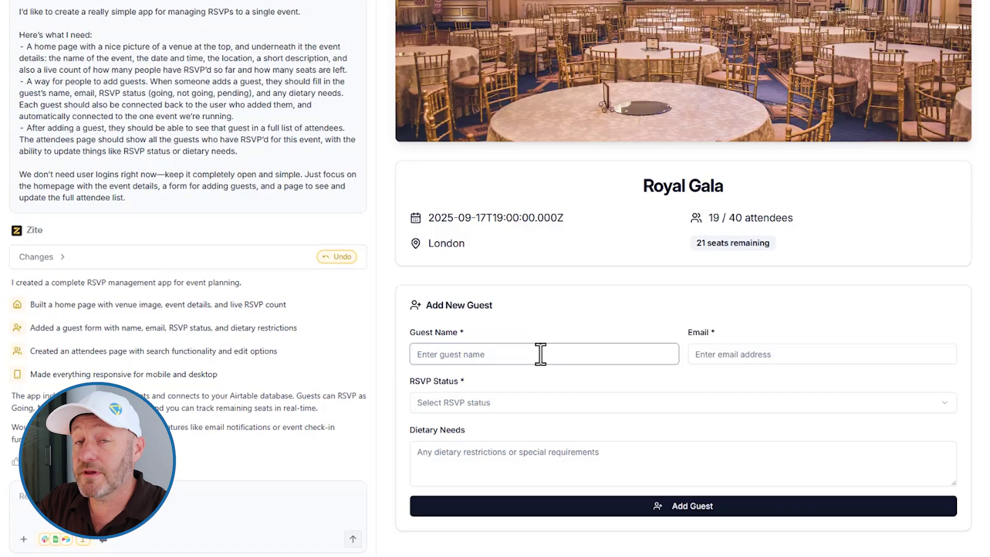
left_click(540, 549)
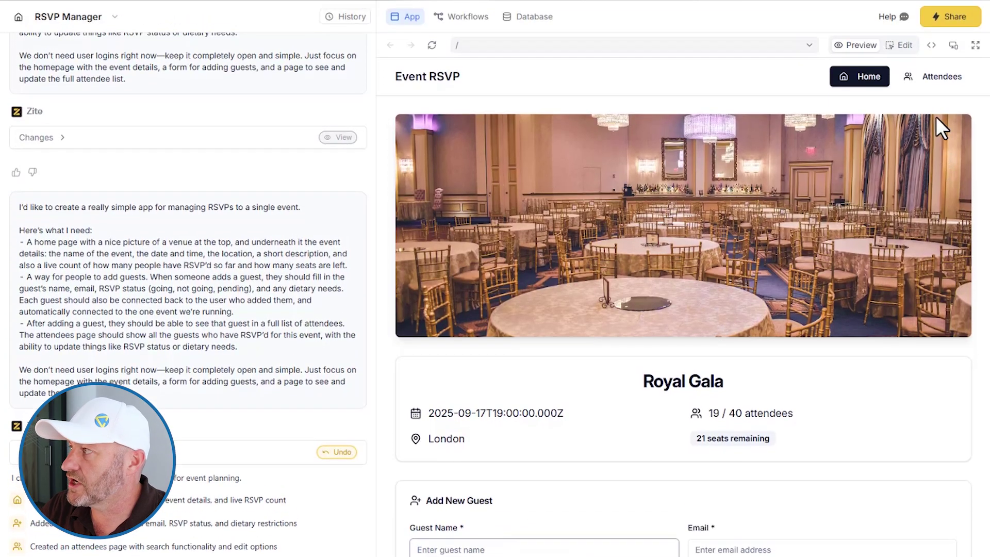
left_click(933, 83)
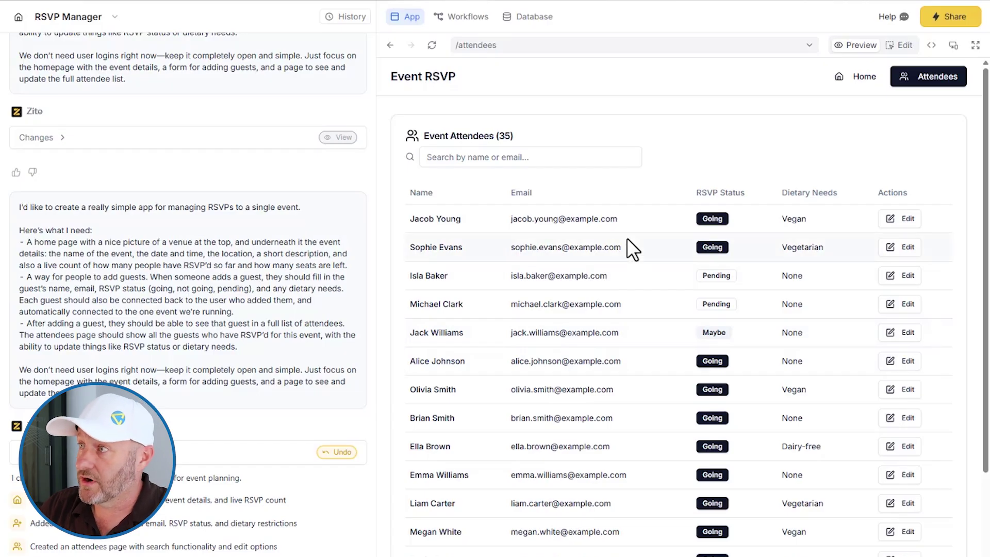
scroll(592, 375, "down", 8)
scroll(588, 542, "up", 8)
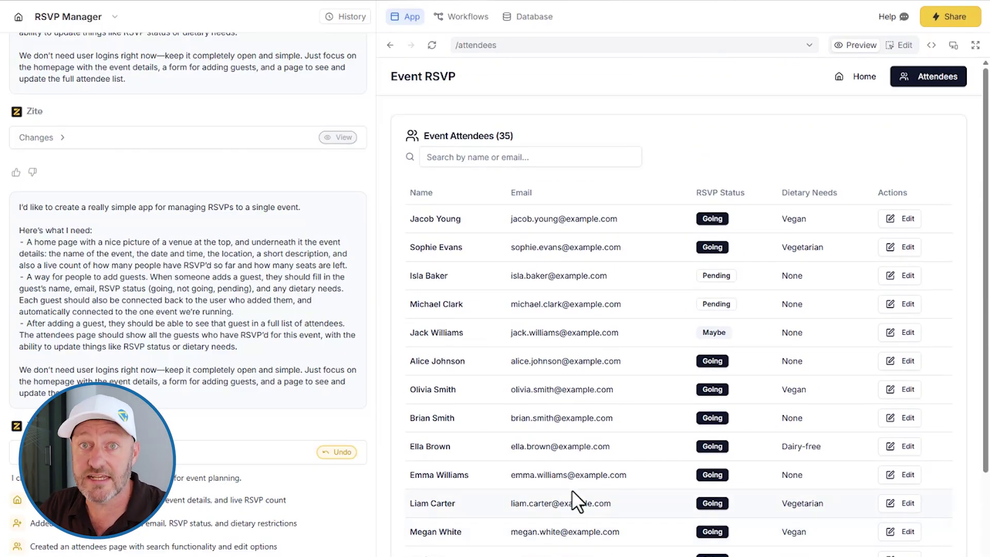
left_click(857, 77)
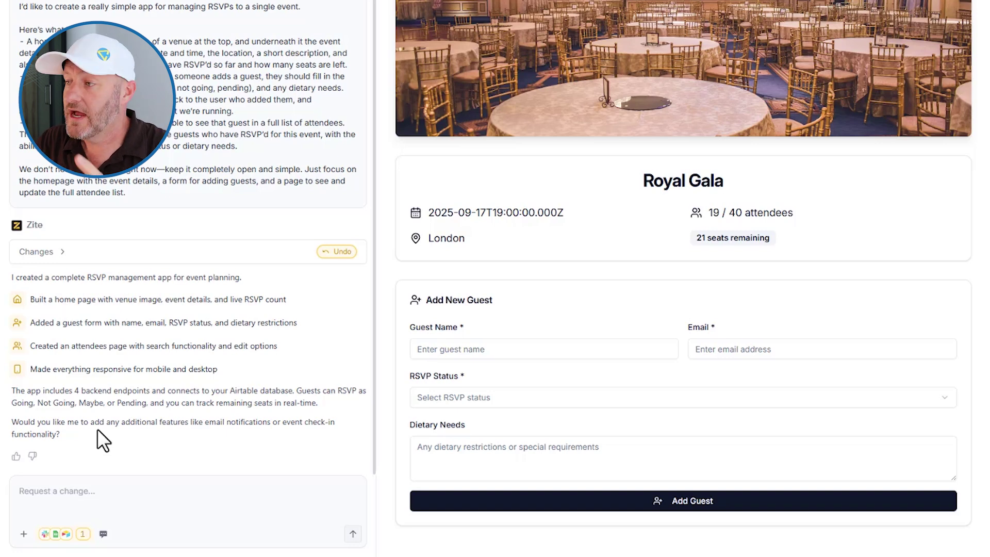
left_click(23, 534)
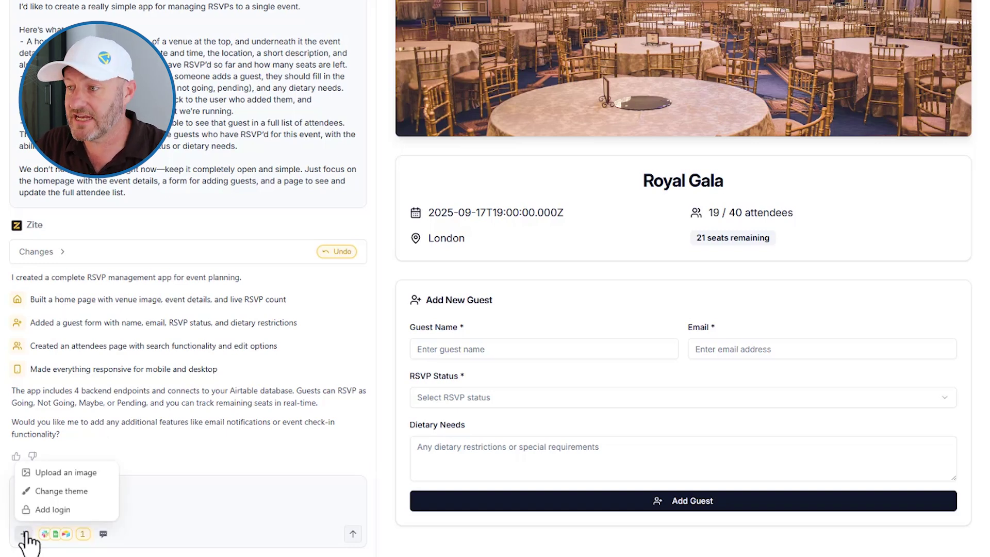
left_click(60, 510)
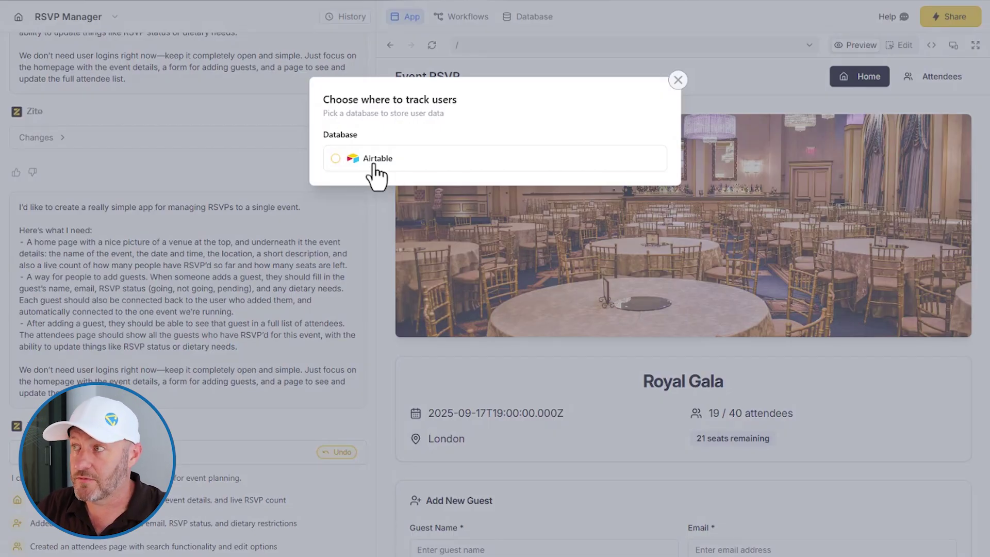
left_click(373, 164)
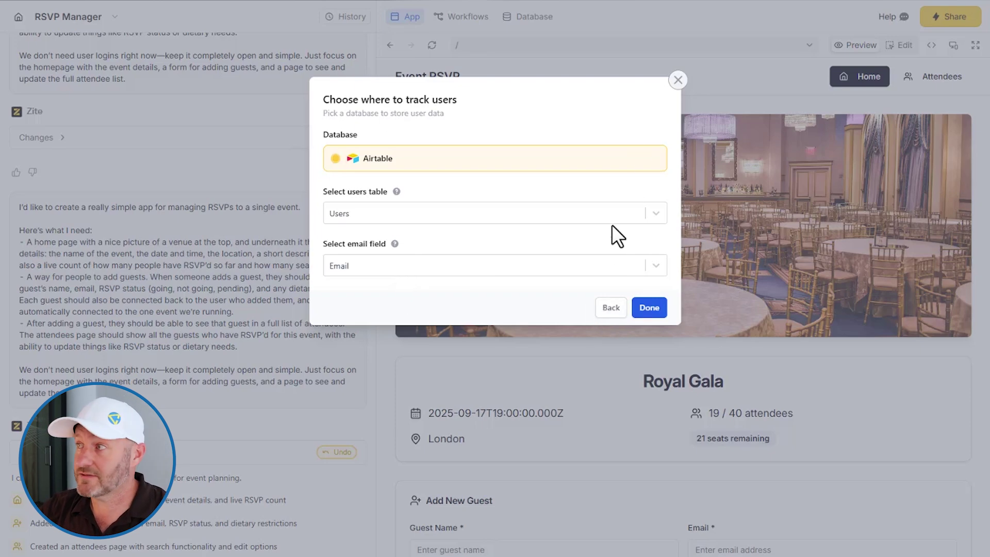
left_click(258, 420)
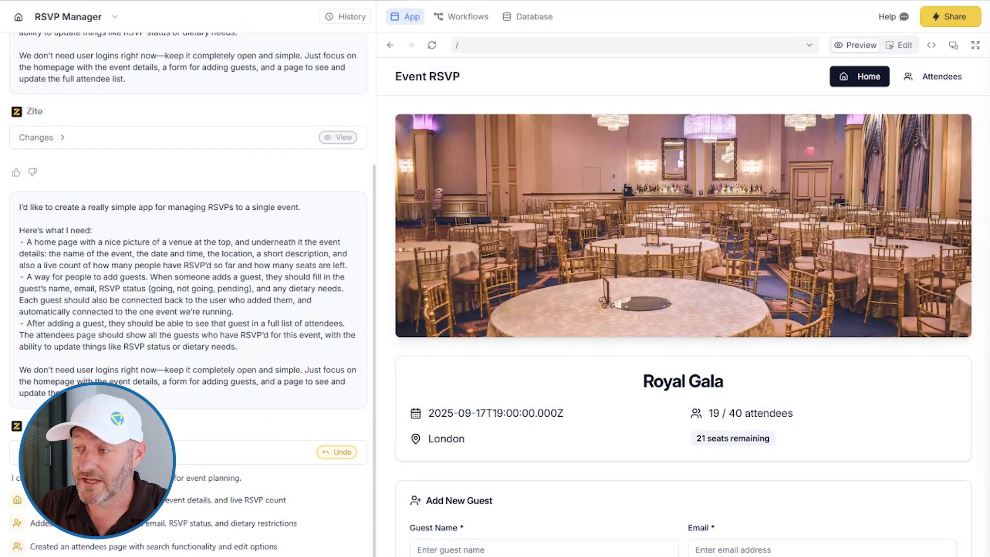
- Send the builder the pasted request for email sign-up/login, linking each guest to its user and event
key("ctrl+v")
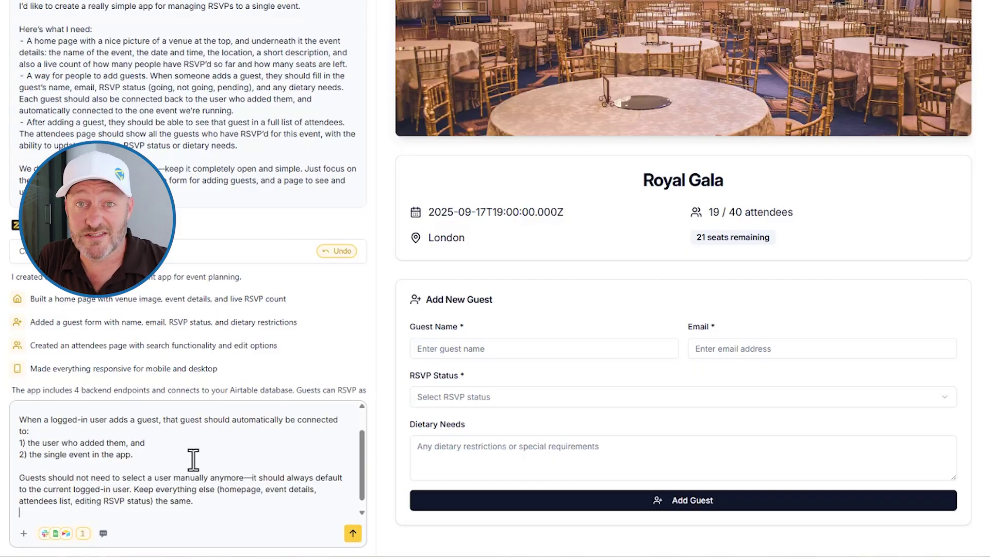
left_click(351, 534)
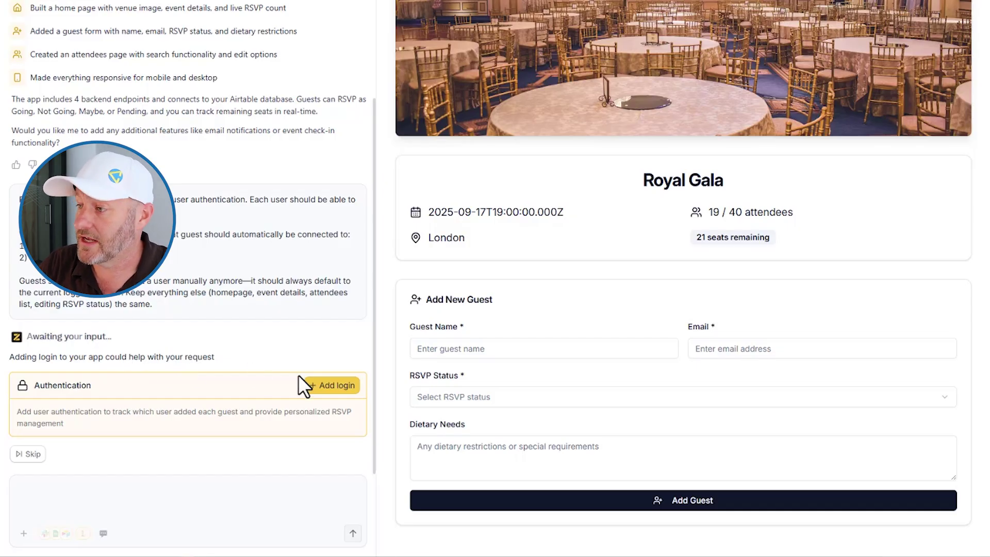
- Add login stored in Airtable, using the Users table with Email as the identifier
left_click(340, 389)
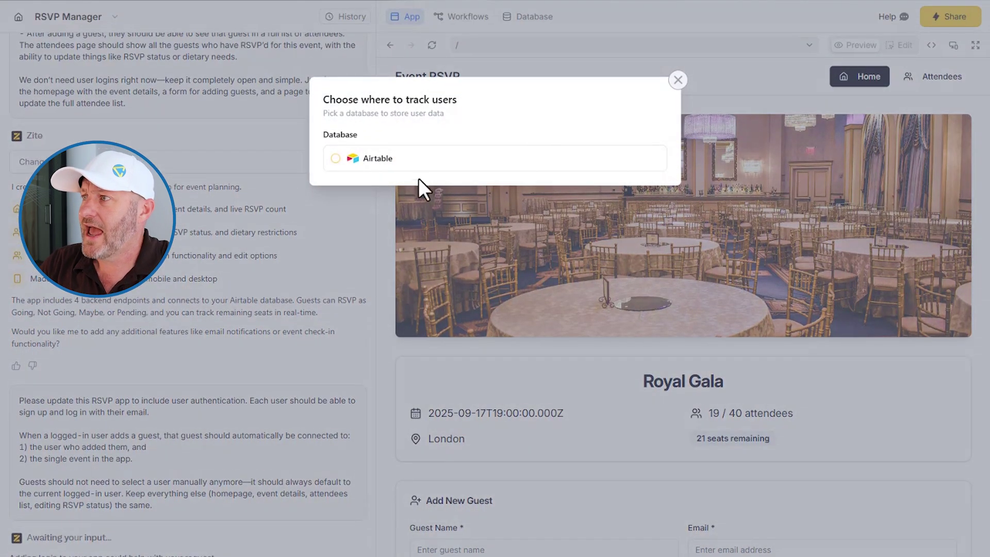
left_click(388, 159)
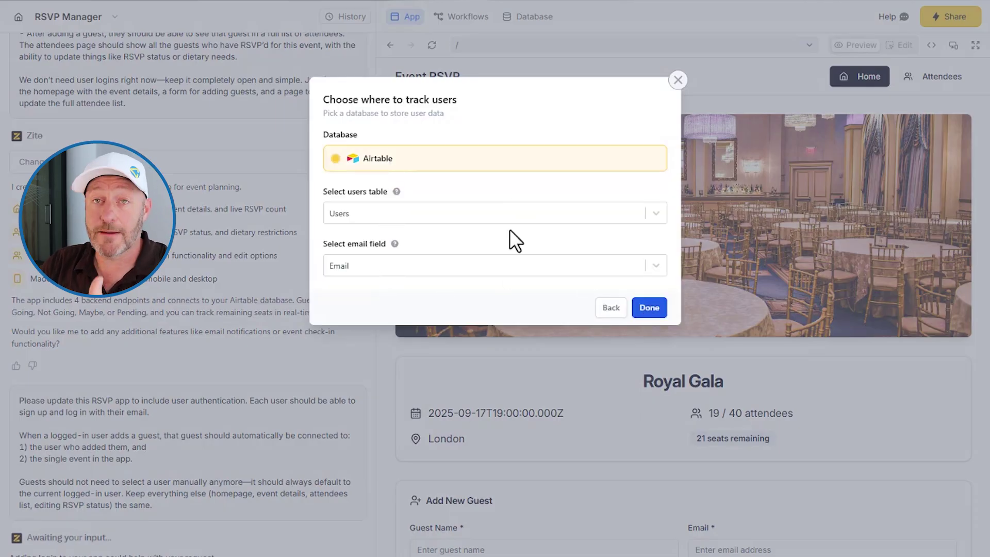
left_click(651, 312)
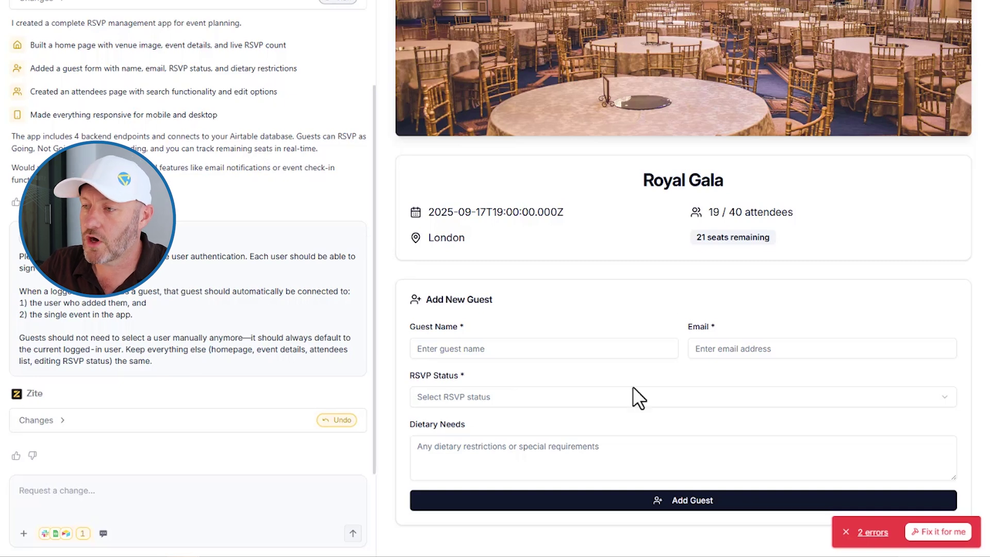
- Let the builder auto-fix the two preview errors so the Event RSVP sign-in page loads
left_click(939, 531)
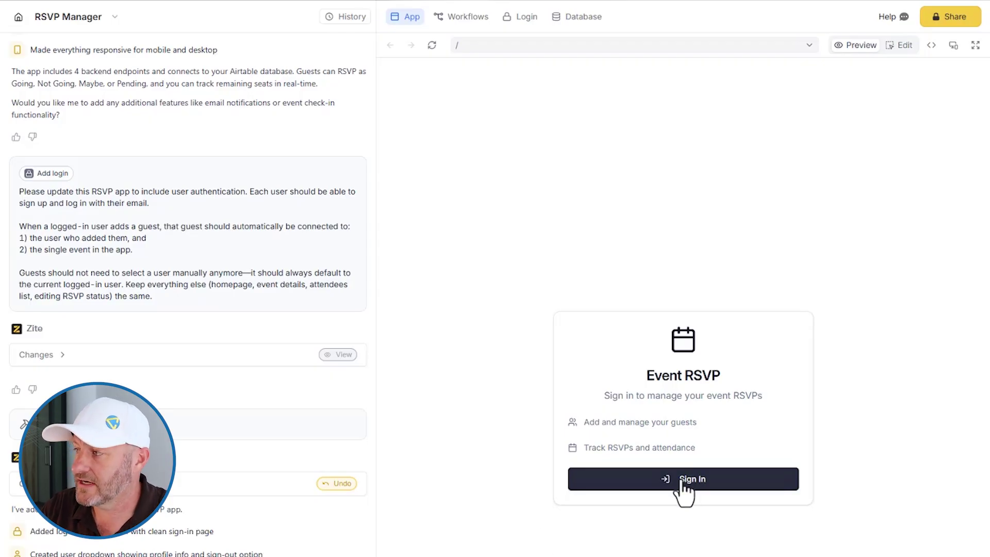
- Sign in to the preview with another user's email from the list, after checking the Users table
left_click(701, 479)
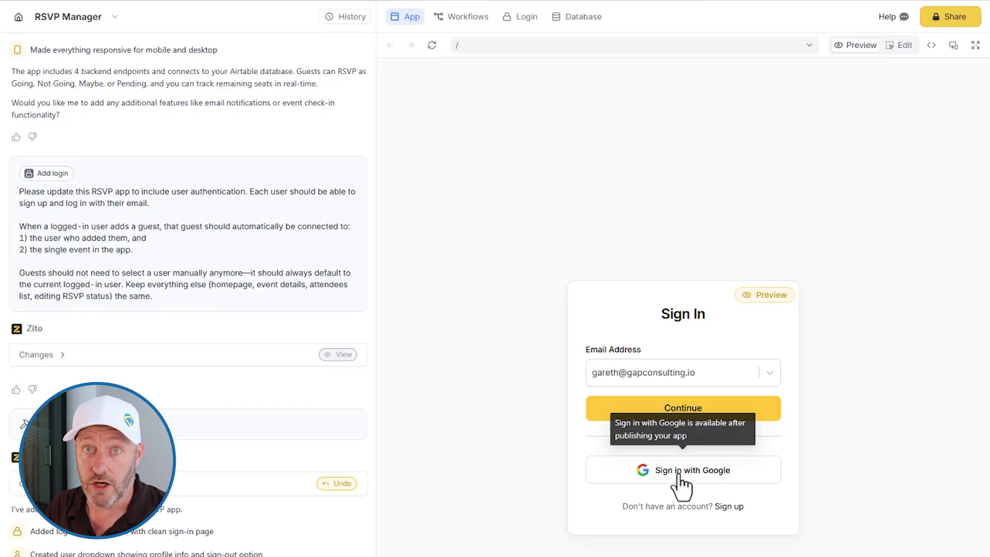
left_click(667, 375)
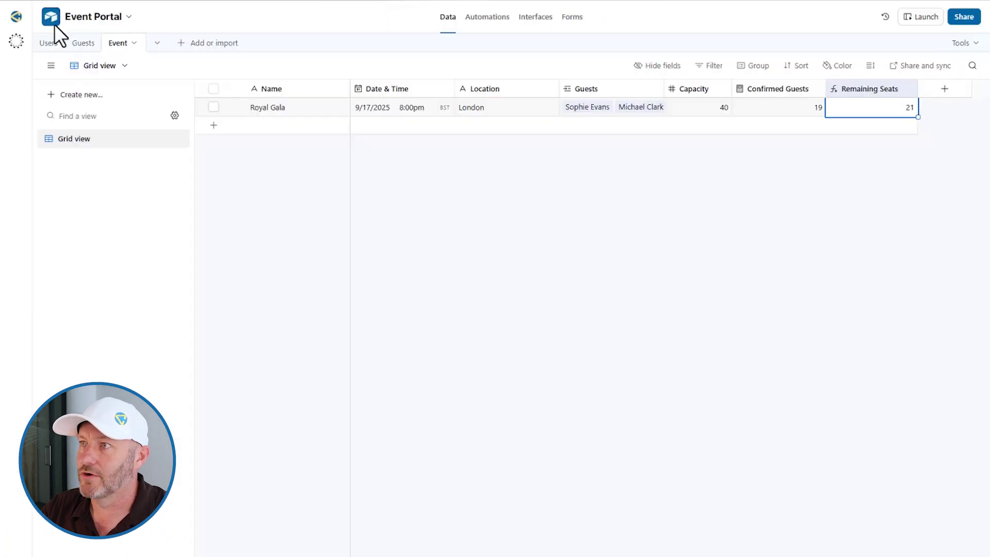
left_click(49, 43)
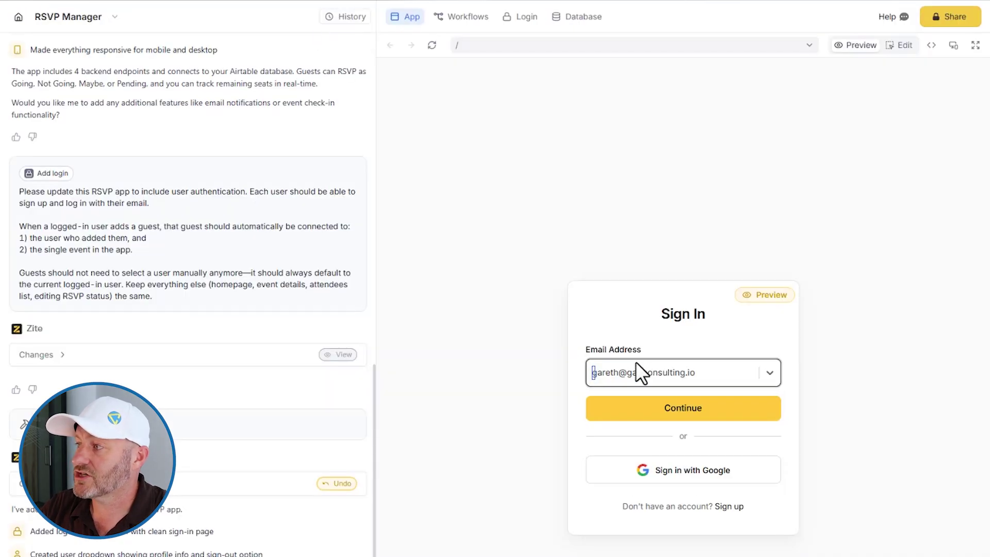
left_click(636, 367)
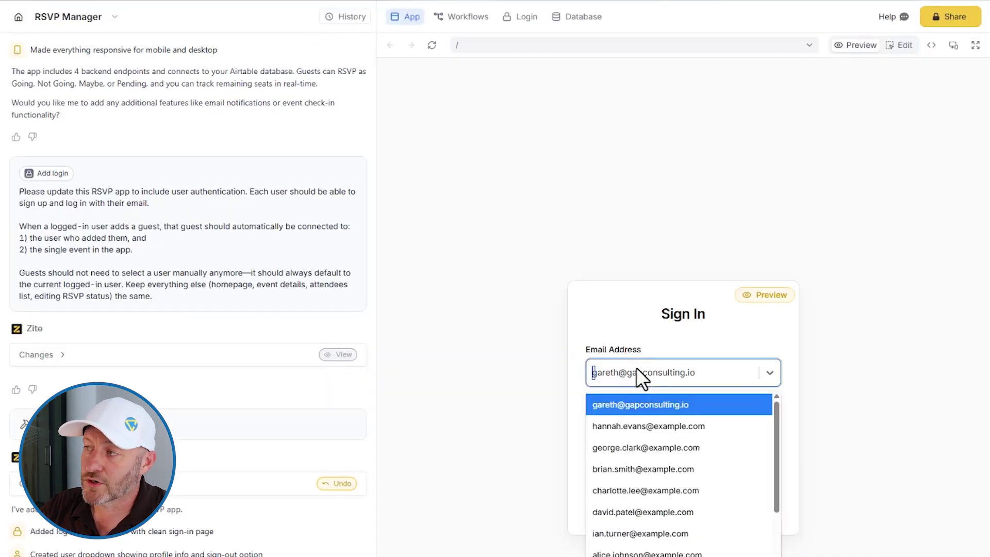
left_click(633, 471)
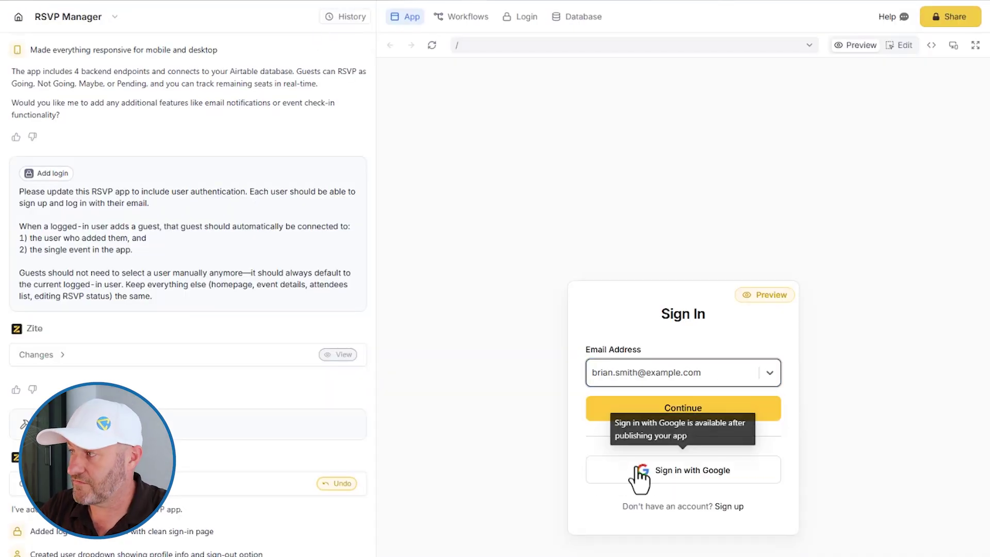
left_click(673, 412)
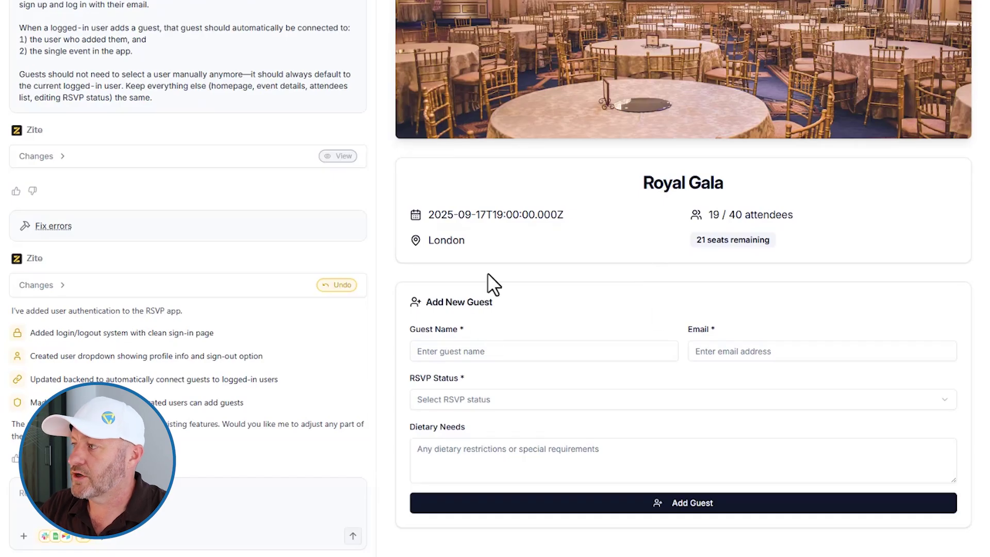
- Submit guest 'Test' with a sample email and RSVP status Maybe via Add New Guest
left_click(479, 350)
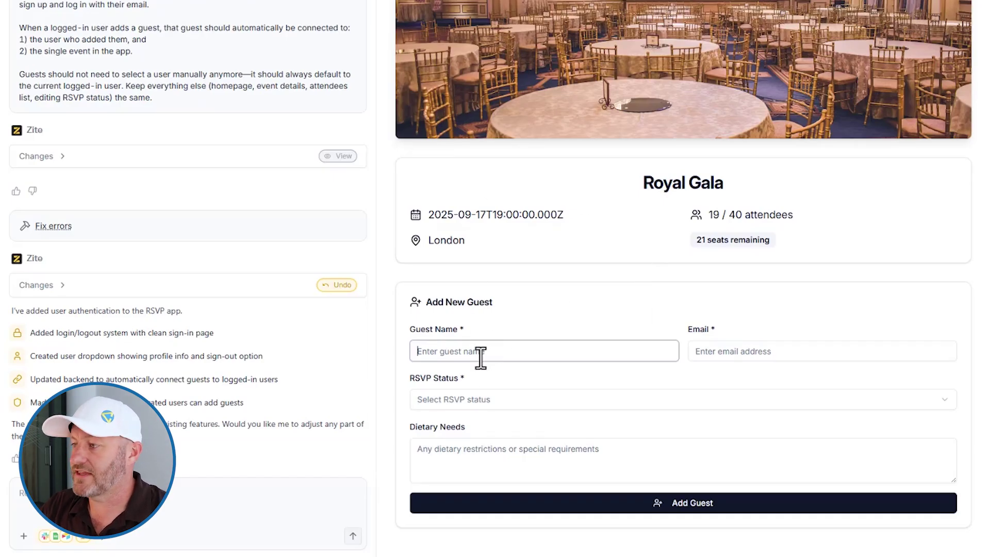
type("Test")
key("Tab")
type("Person")
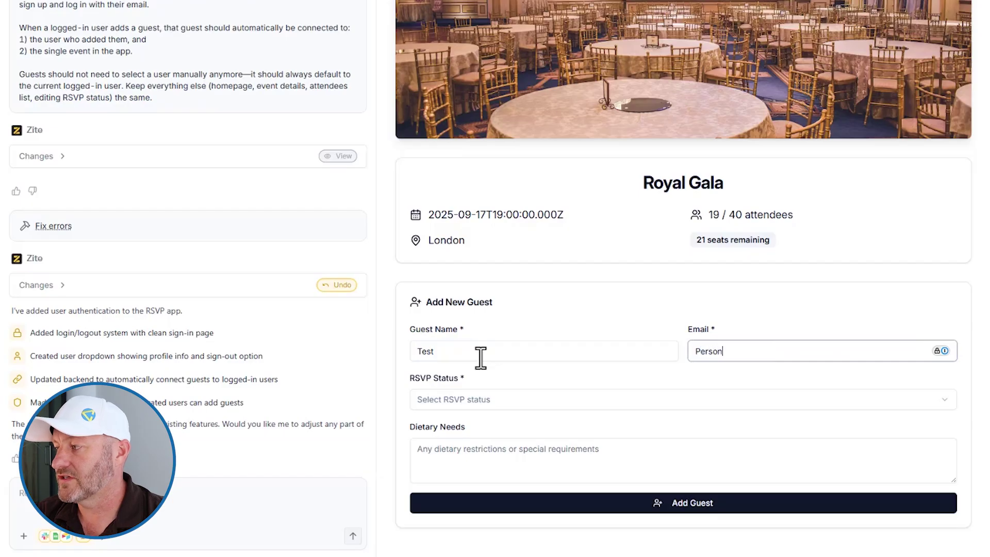
type("@example.com")
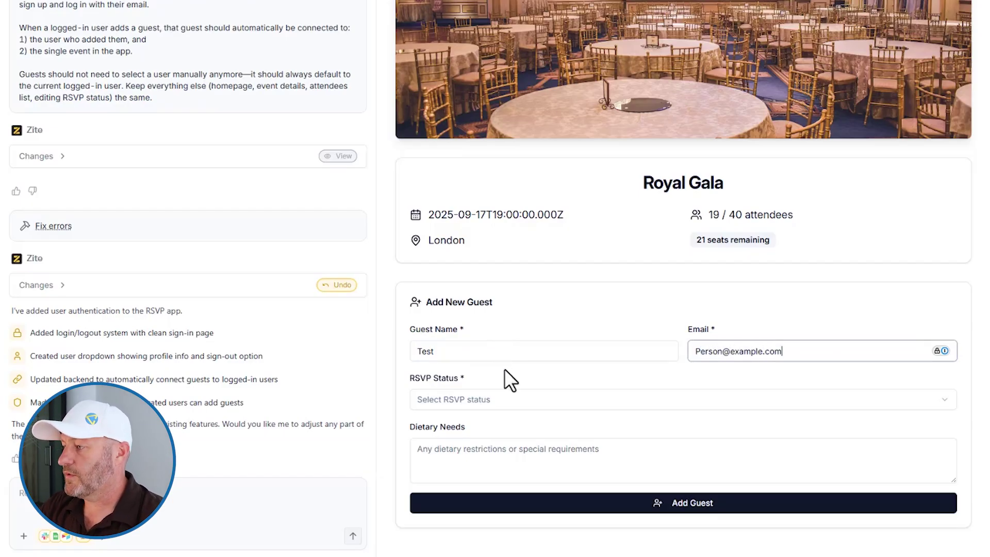
left_click(506, 398)
left_click(466, 463)
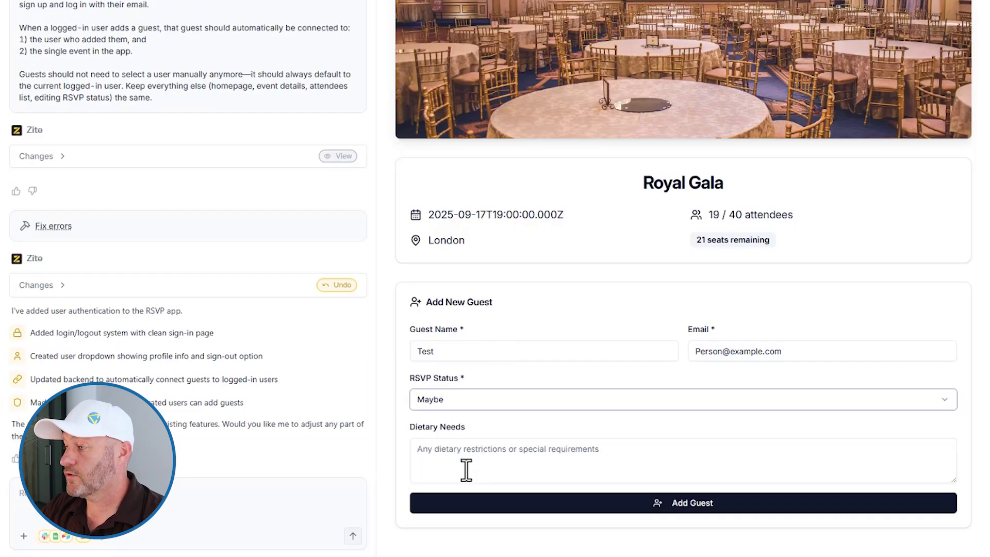
left_click(493, 456)
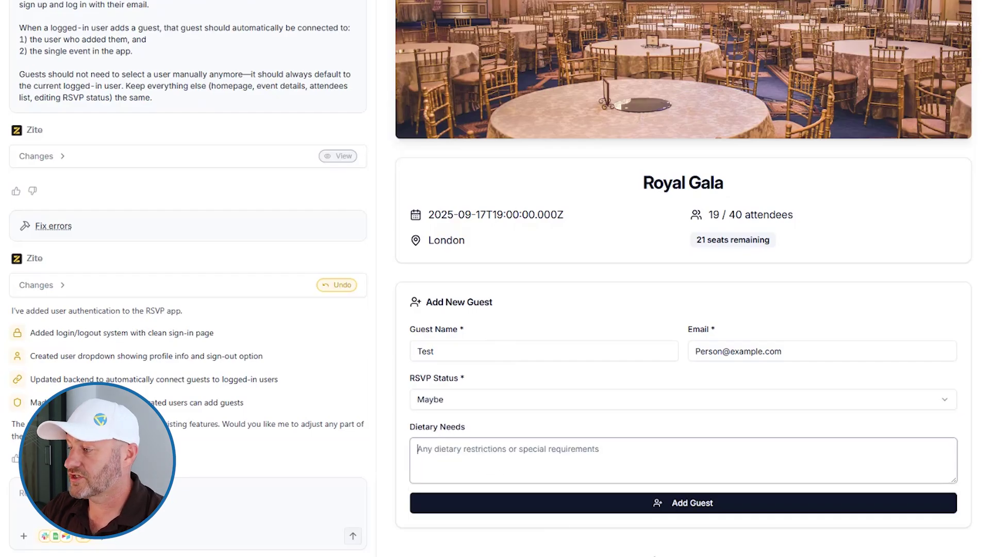
left_click(692, 503)
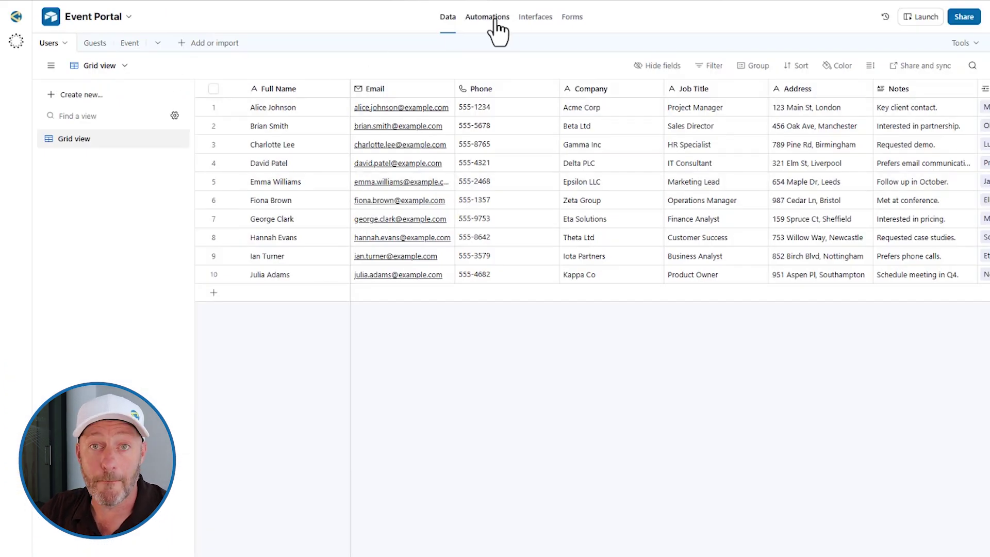
- Inspect the new Test row in Guests: its Maybe status, linked user and Royal Gala event
left_click(92, 44)
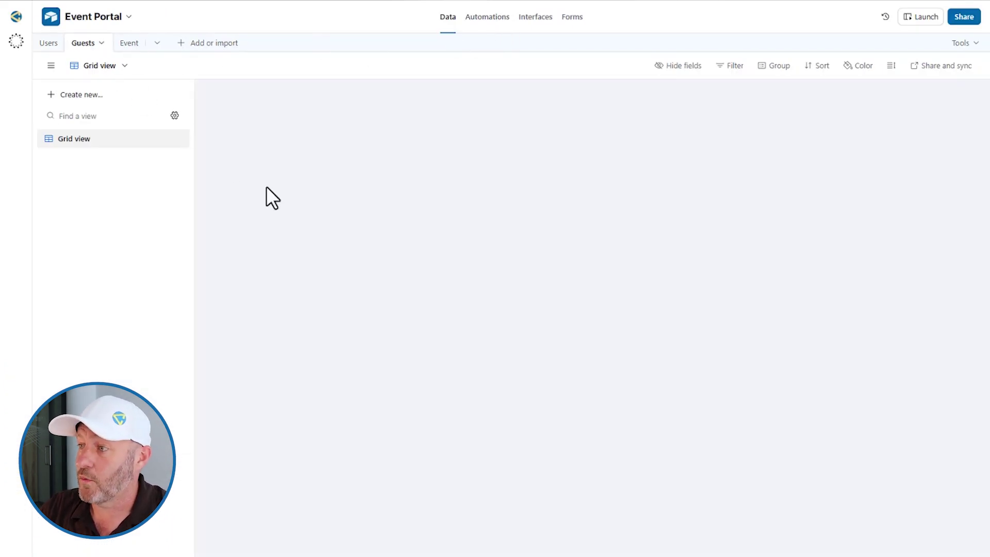
scroll(294, 541, "down", 2)
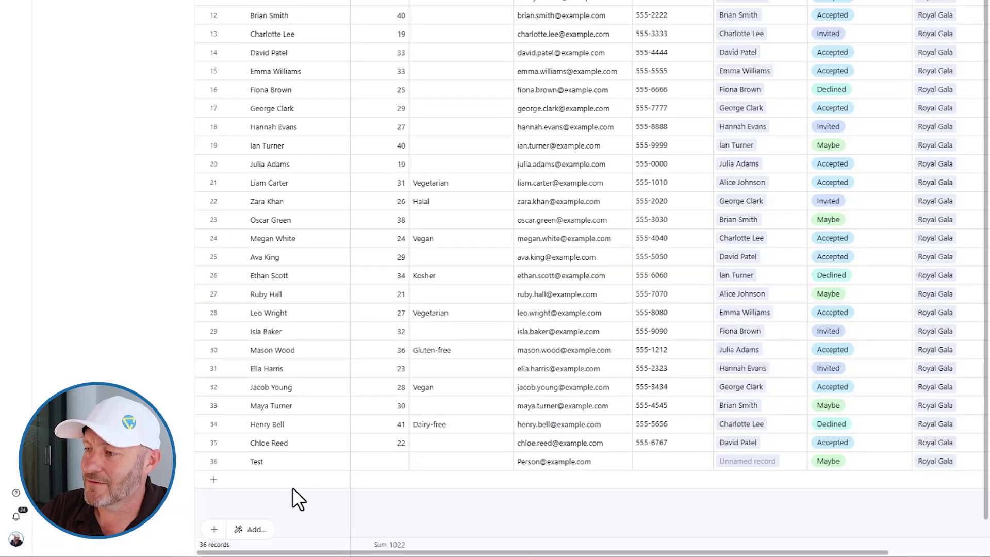
left_click(261, 462)
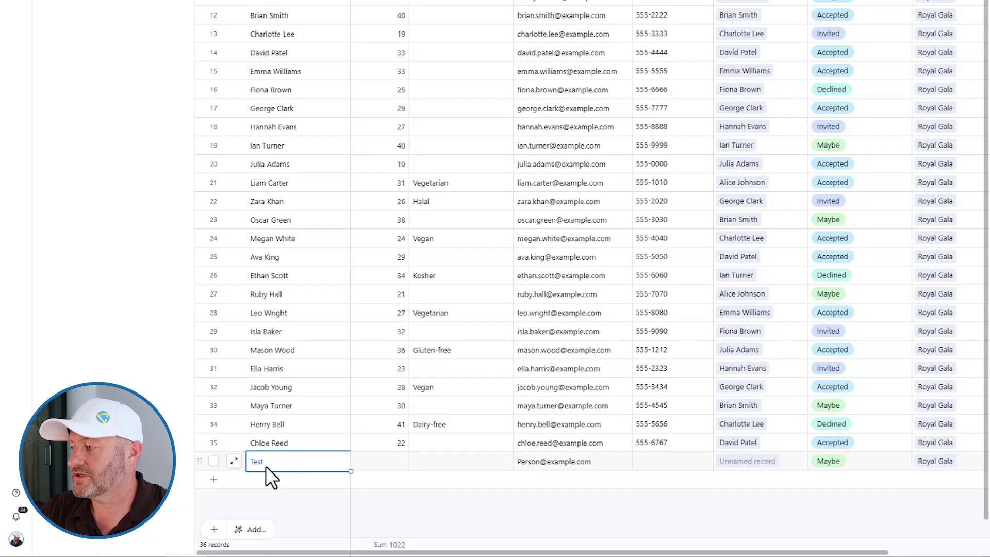
left_click(758, 463)
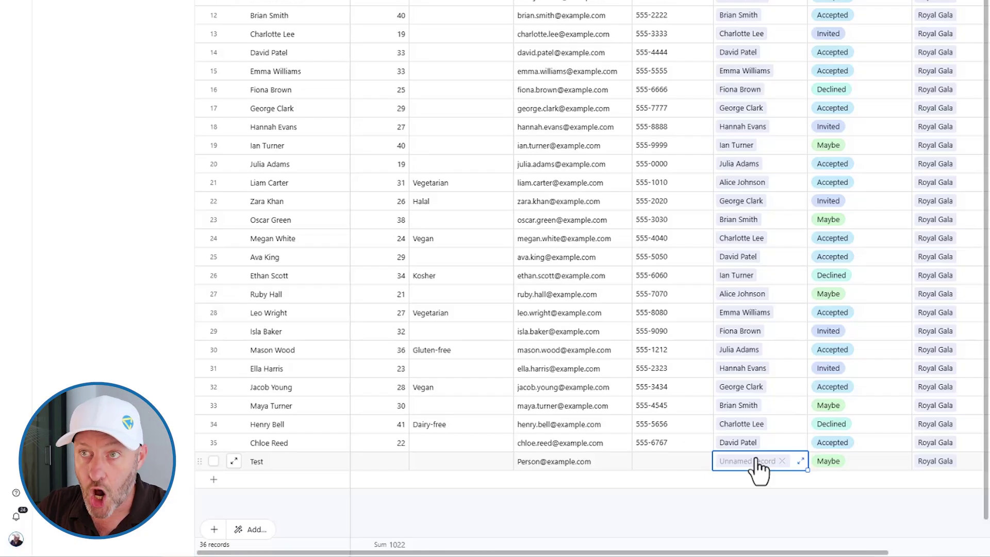
left_click(934, 461)
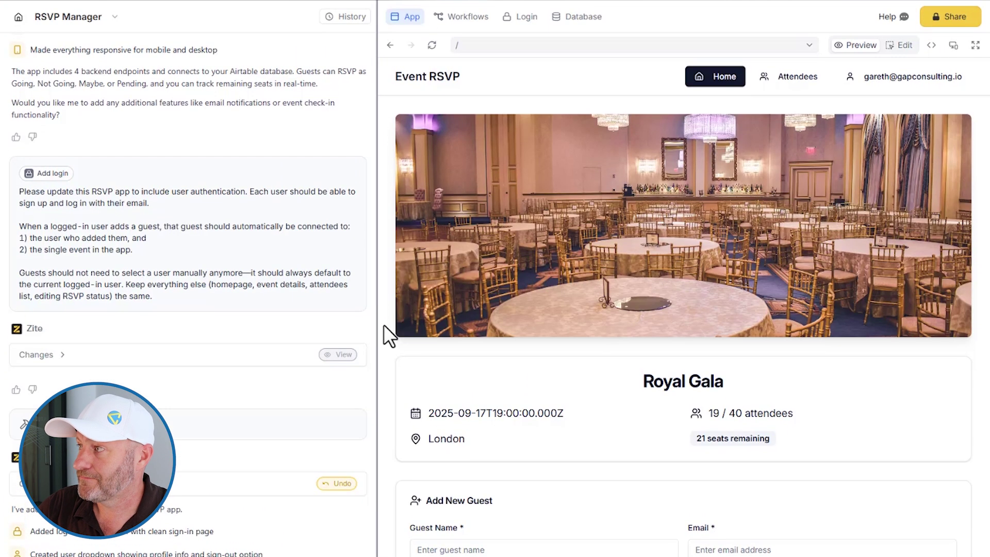
- Show the 36-guest attendees list, then open the Publish your Zite panel via Share
left_click(791, 78)
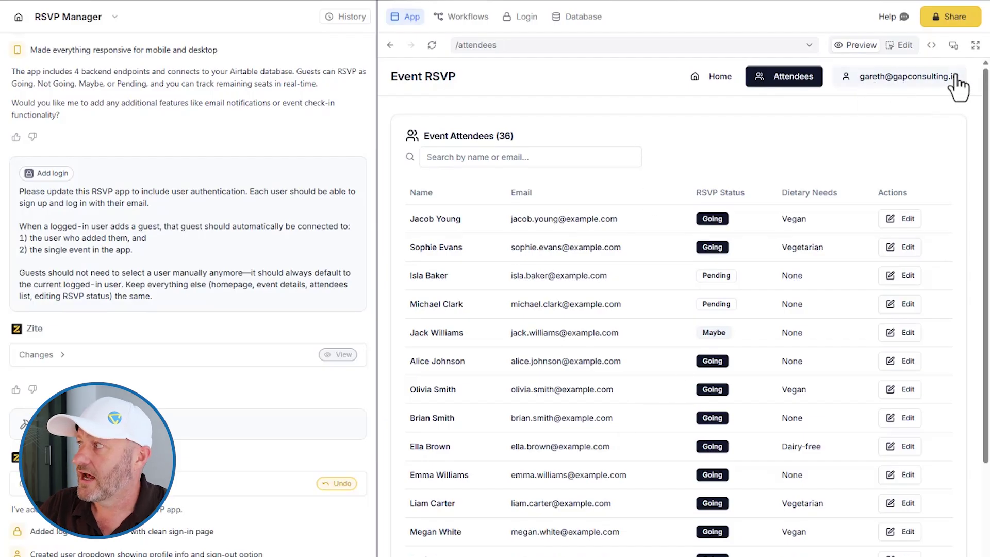
left_click(888, 79)
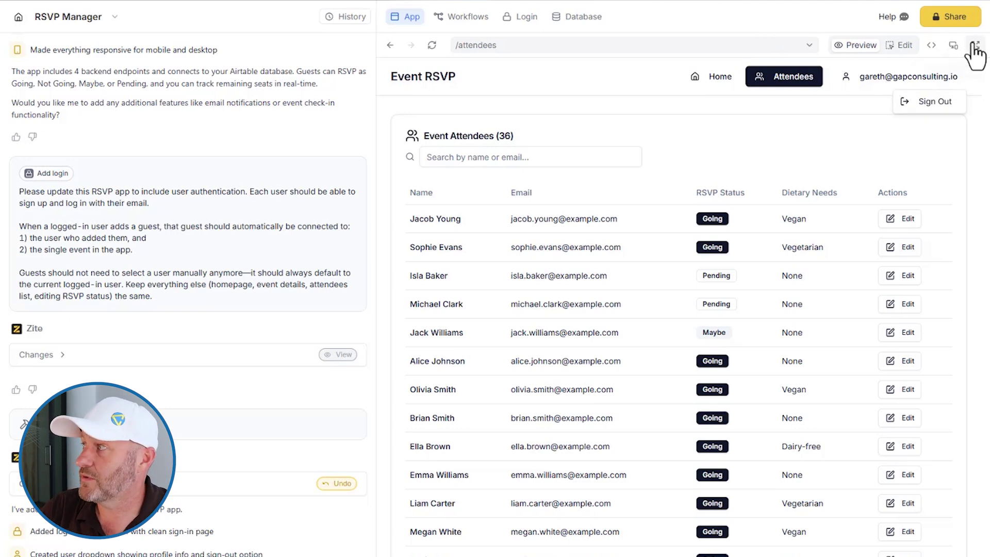
left_click(969, 24)
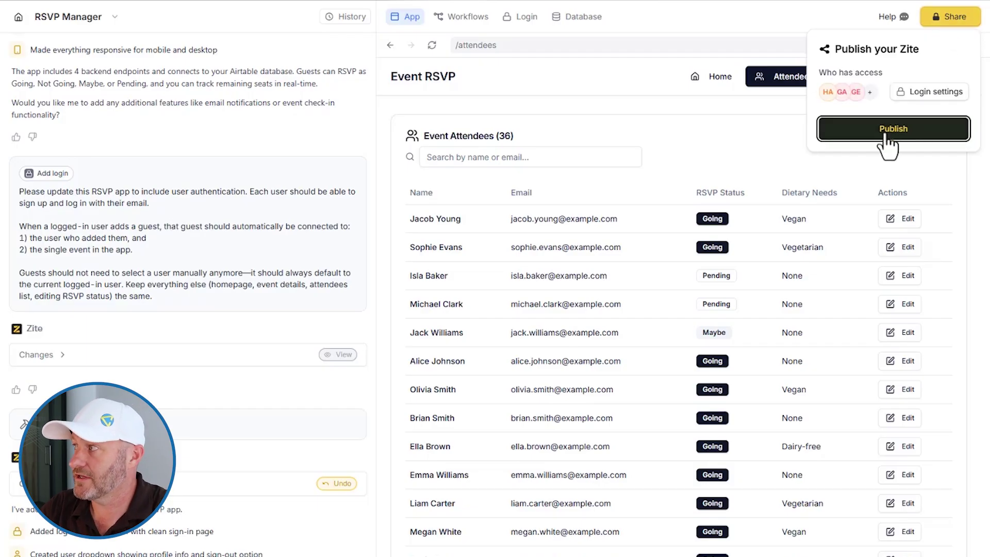
- Review login settings (magic link, Google sign-in, sign-up open to Anyone), then show the Users tab
left_click(910, 98)
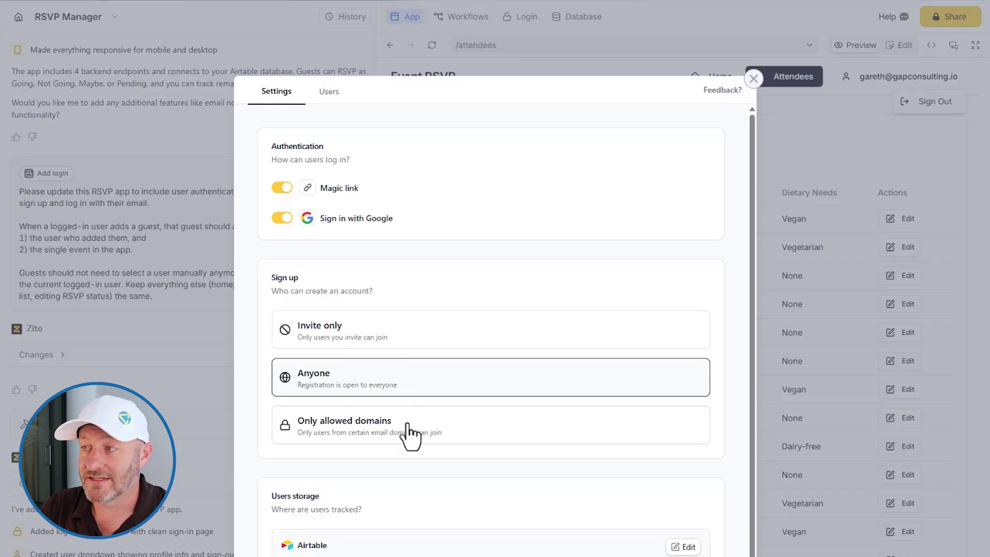
scroll(339, 473, "down", 1)
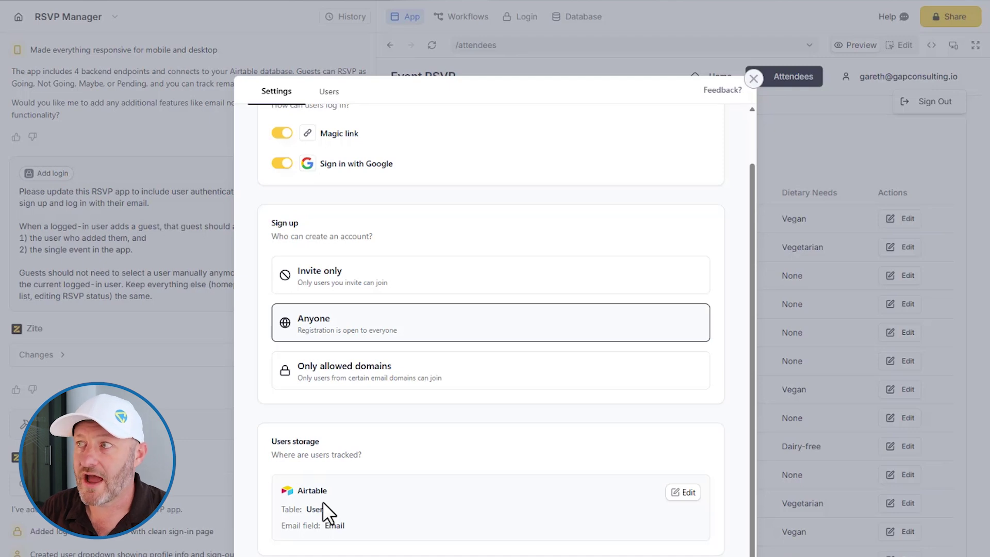
scroll(415, 487, "up", 1)
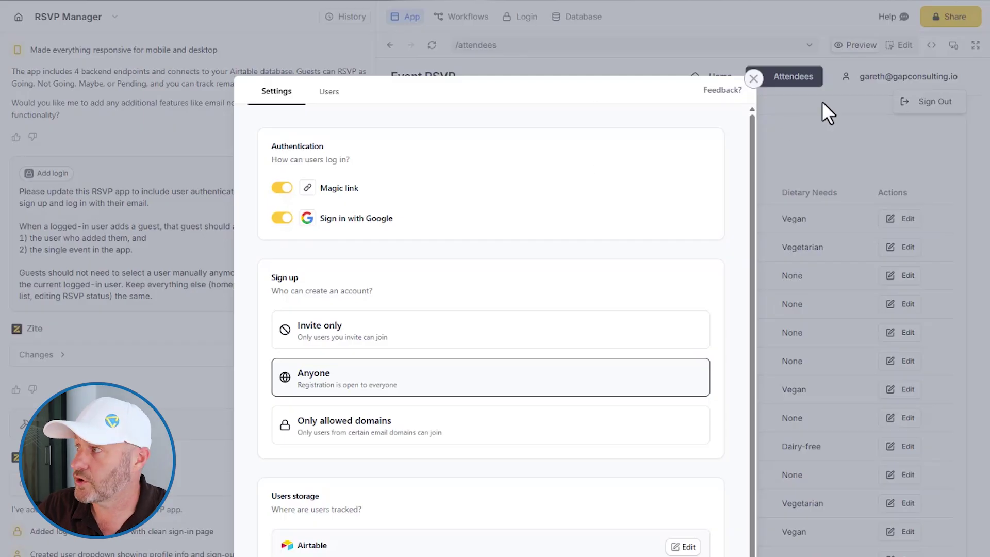
left_click(327, 92)
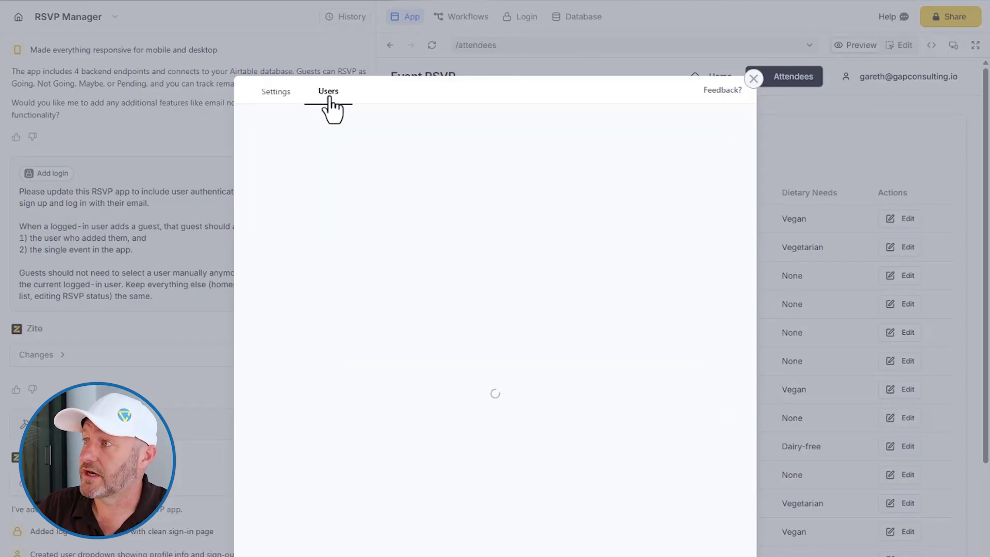